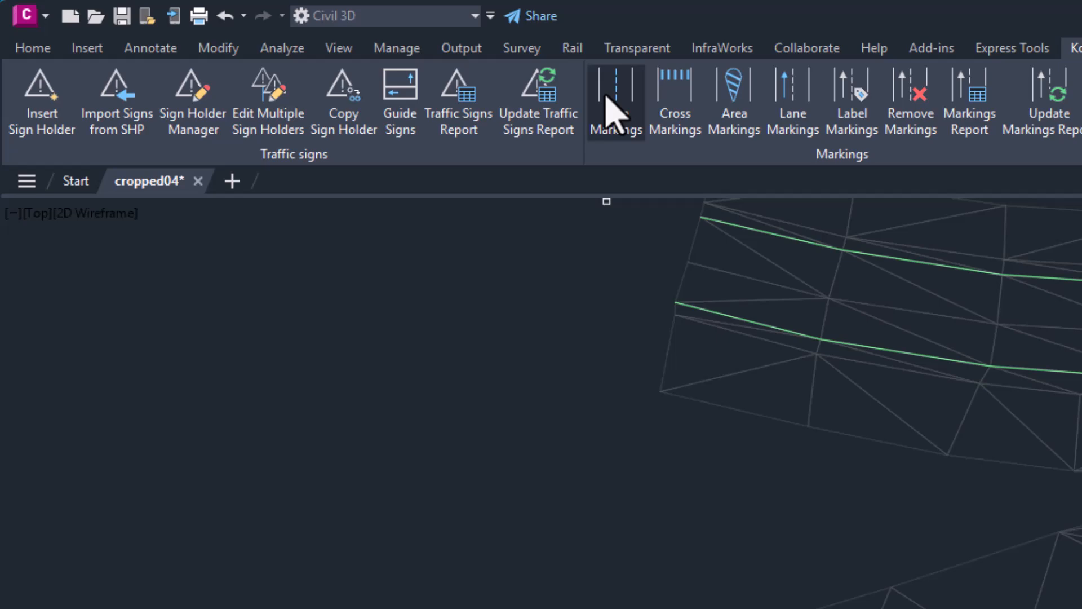
# - Create a broken yellow line marking along the upper dotted lane line of the curved road, with a gap of 10
pyautogui.click(609, 101)
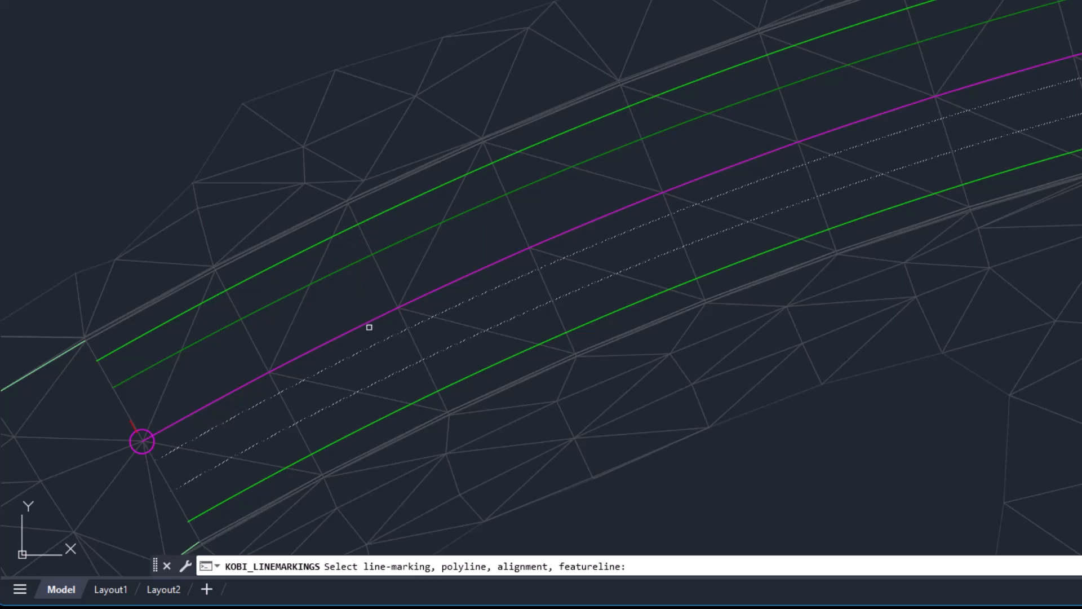
pyautogui.click(369, 346)
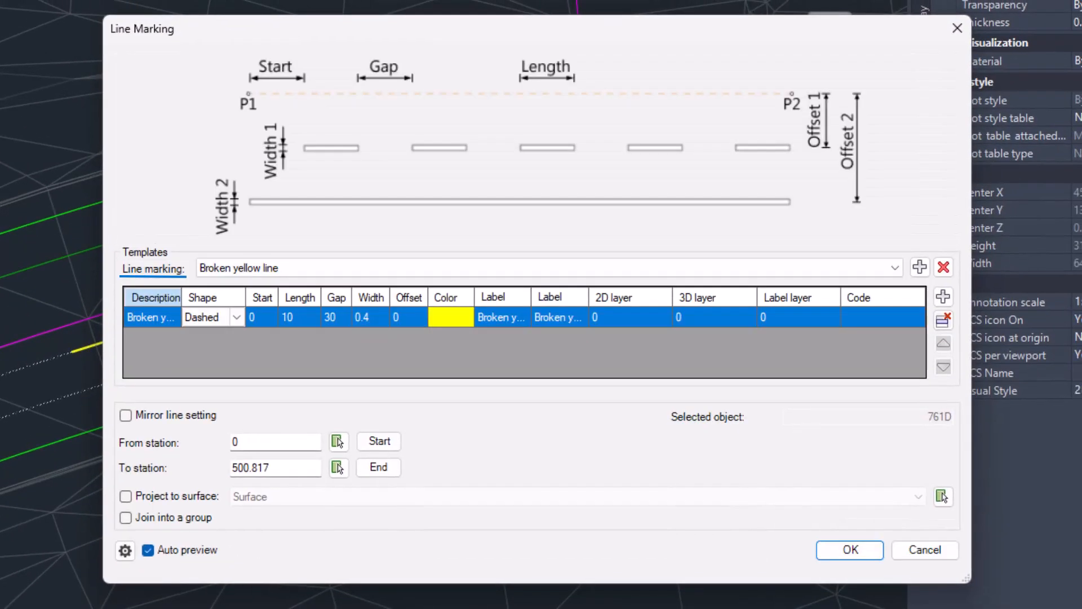
pyautogui.click(894, 268)
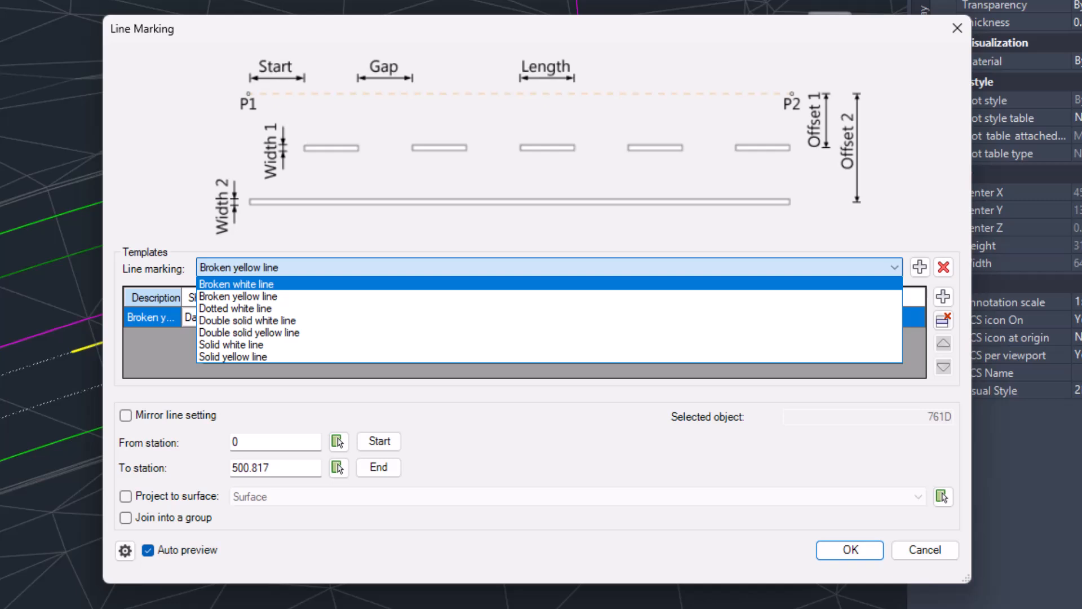
pyautogui.press('Escape')
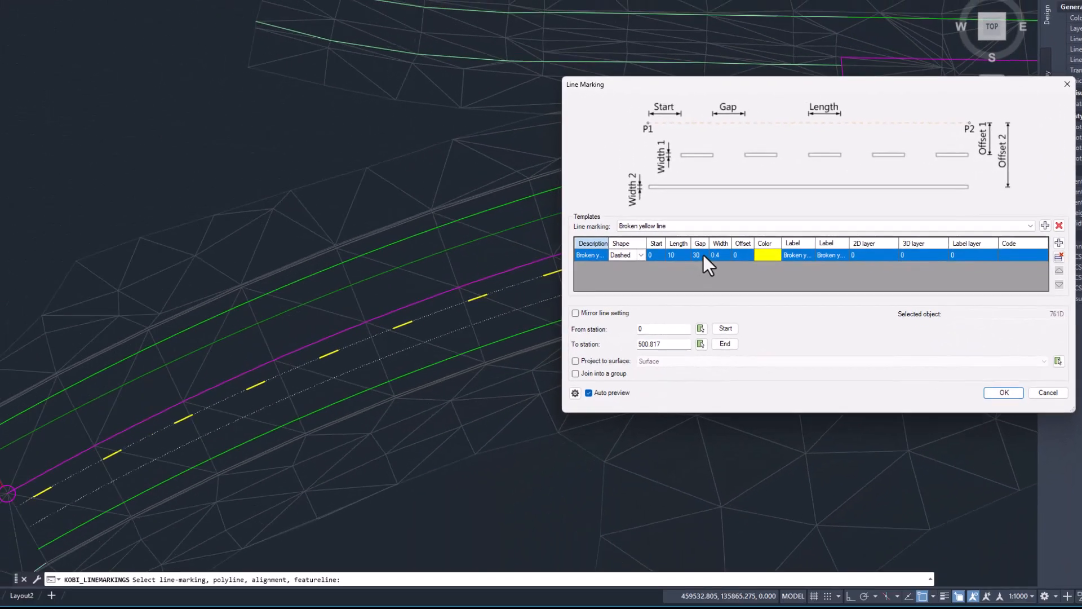
pyautogui.click(341, 316)
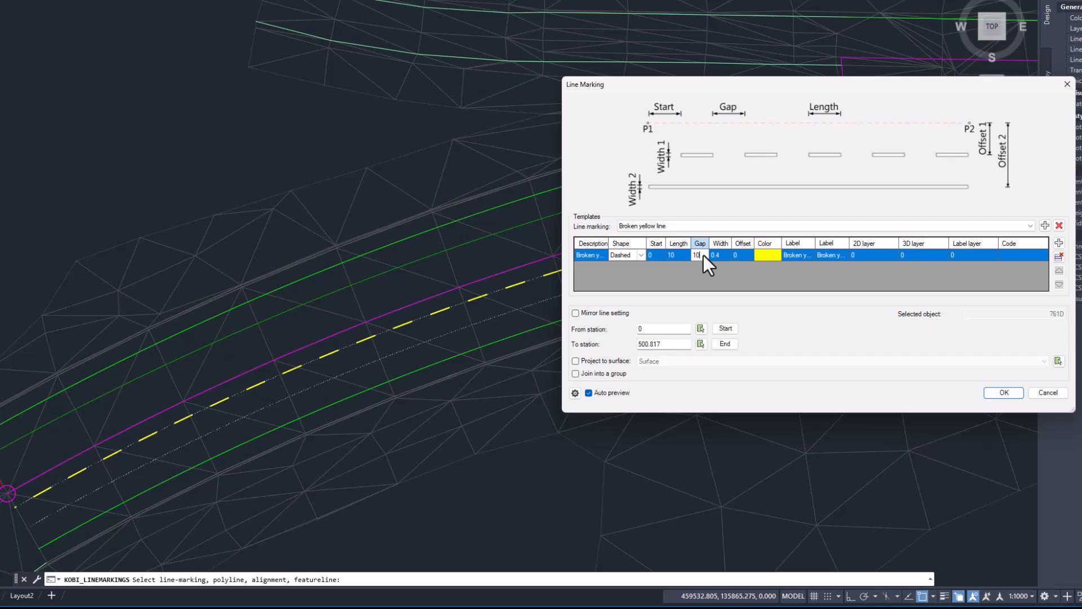
pyautogui.click(1002, 392)
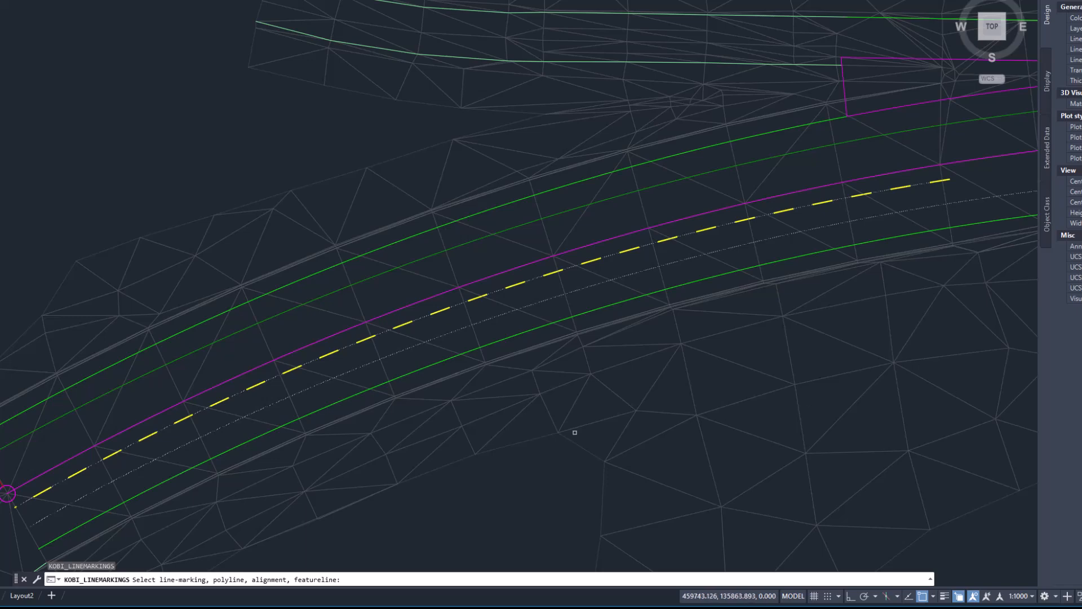
# - Create a broken yellow line marking along the lower dotted lane line, ending at a picked station of about 584.687, with a gap of 10
pyautogui.click(279, 406)
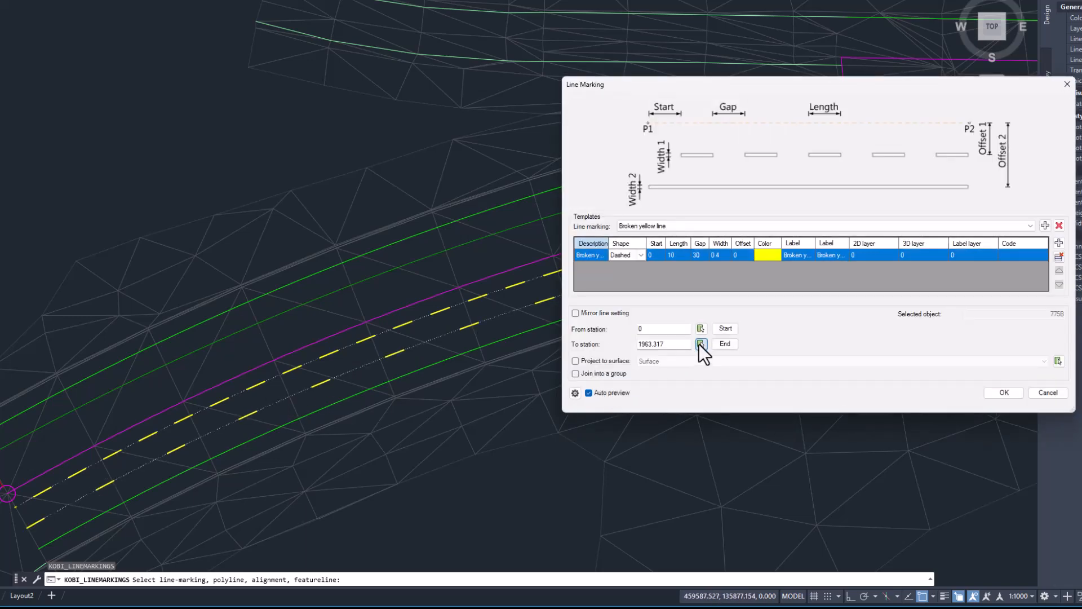
pyautogui.click(700, 343)
pyautogui.moveTo(698, 350); pyautogui.dragTo(331, 437, button='middle')
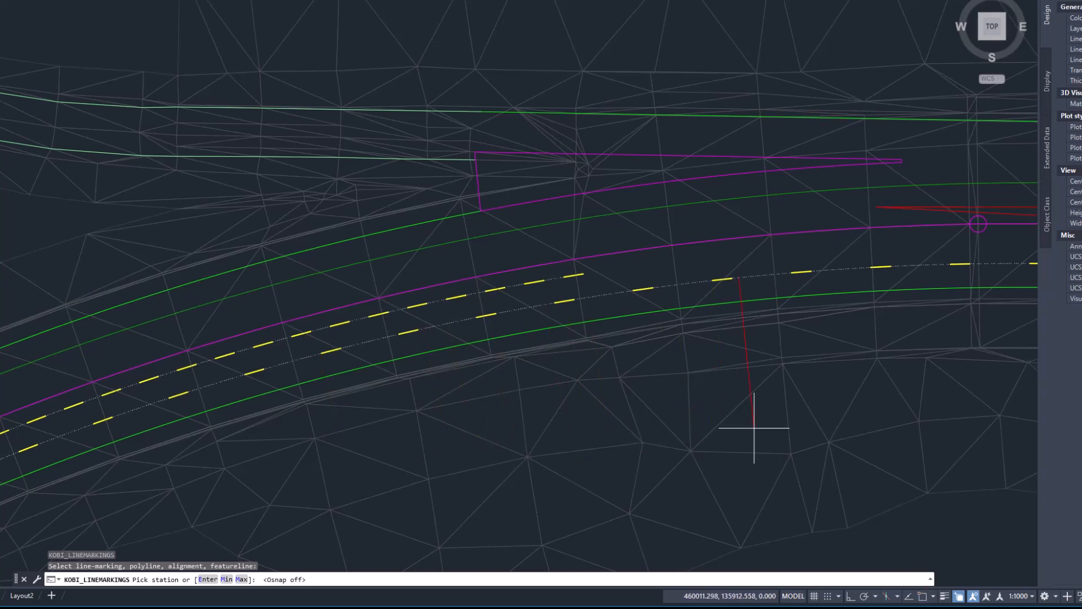
pyautogui.press('F3')
pyautogui.click(772, 428)
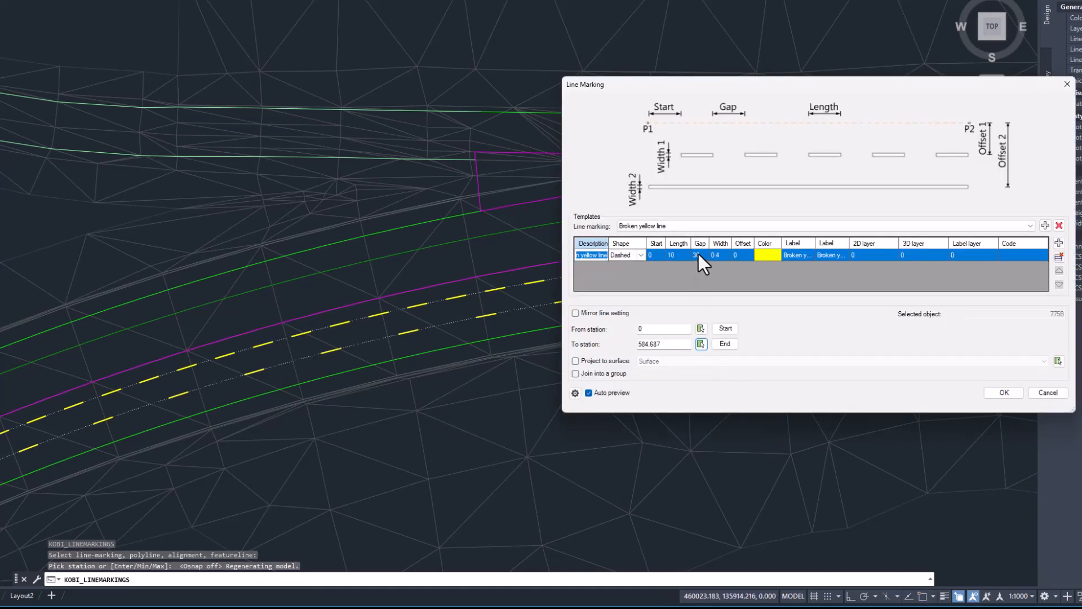
pyautogui.click(698, 254)
pyautogui.write('10')
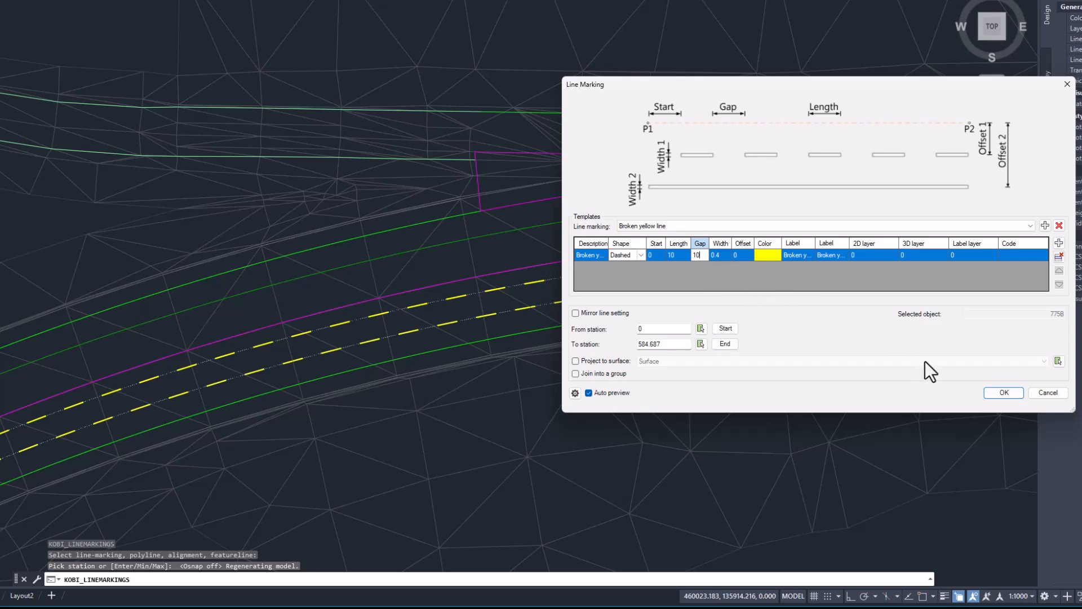
pyautogui.click(1003, 393)
# - Place a perpendicular cross marking from the road's lower green edge to the lower edge of the magenta island, just past the yellow dashes
pyautogui.write('zoom')
pyautogui.press('Return')
pyautogui.write('w')
pyautogui.press('Return')
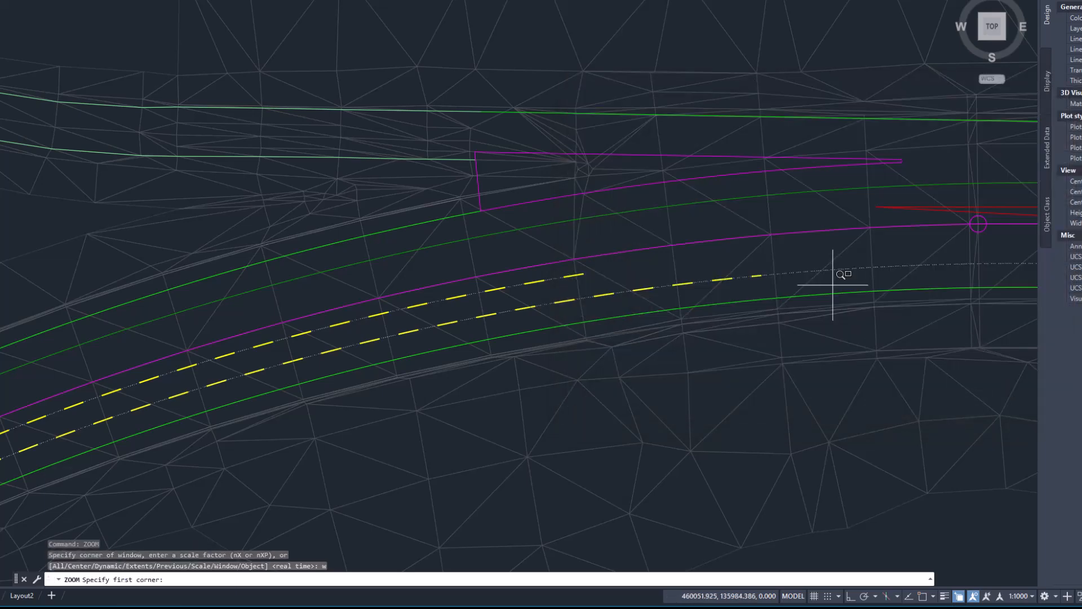
pyautogui.click(402, 52)
pyautogui.click(978, 412)
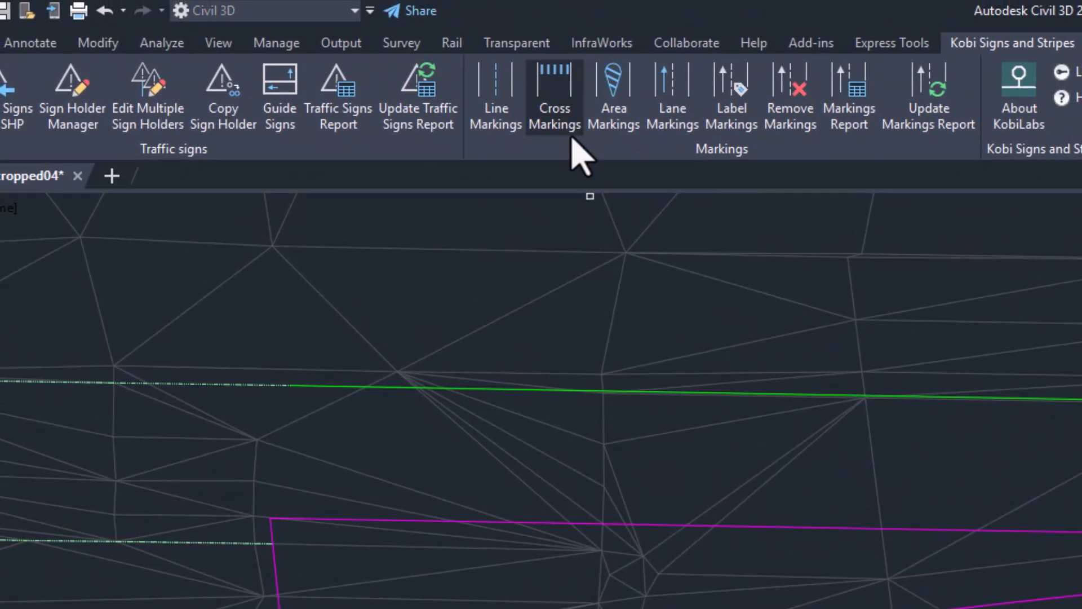
pyautogui.click(572, 139)
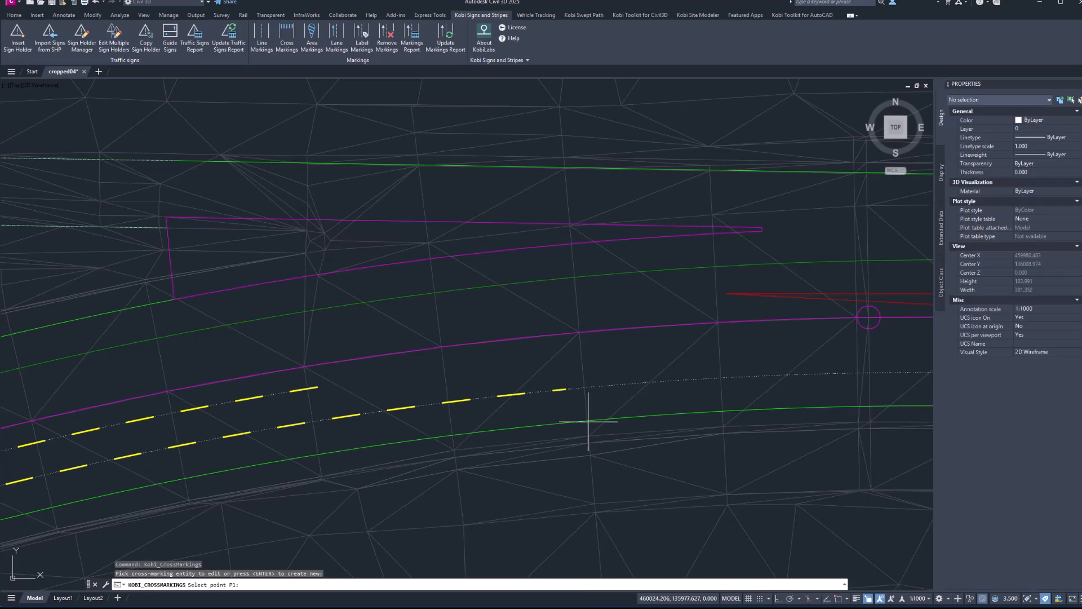
pyautogui.click(588, 421)
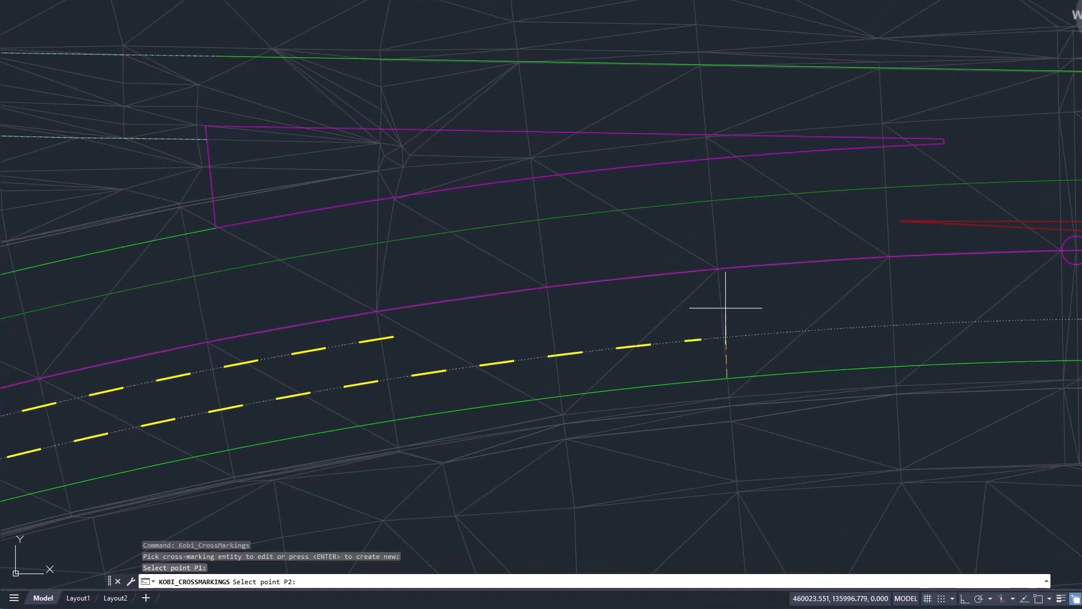
pyautogui.click(707, 159)
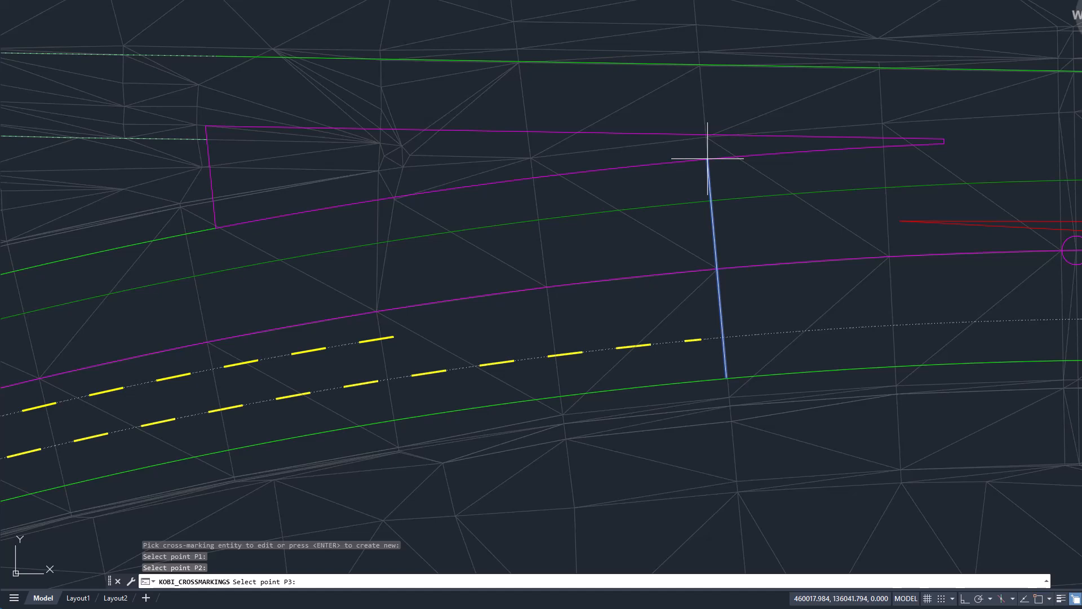
pyautogui.click(707, 159)
pyautogui.press('Return')
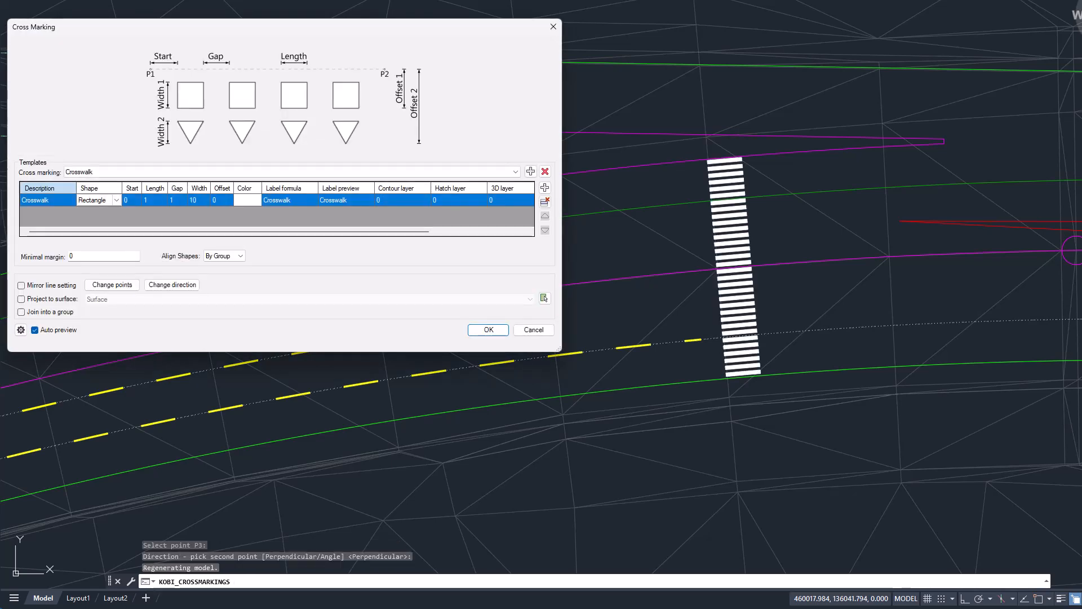
# - Set the crosswalk's width to 40, gap to 5 and length to 3, and create it
pyautogui.click(515, 172)
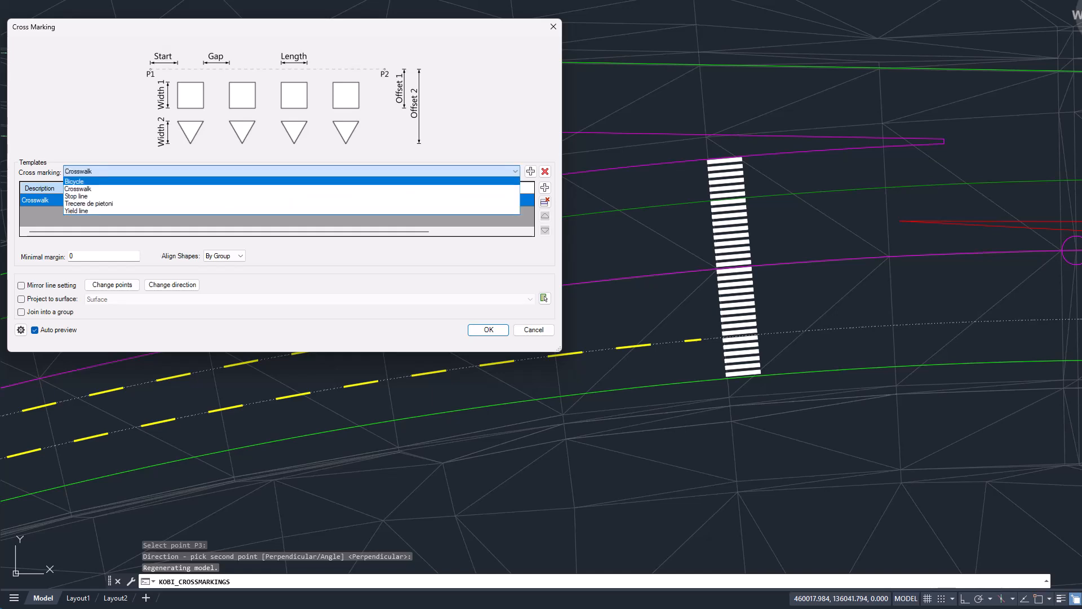
pyautogui.click(705, 160)
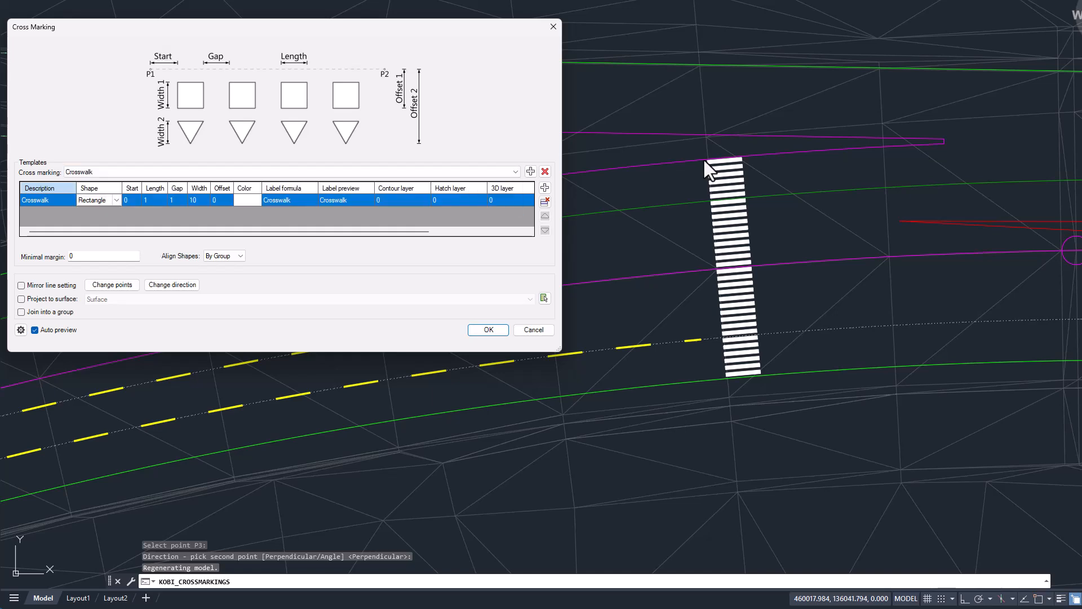
pyautogui.doubleClick(192, 202)
pyautogui.write('40')
pyautogui.doubleClick(175, 202)
pyautogui.write('5')
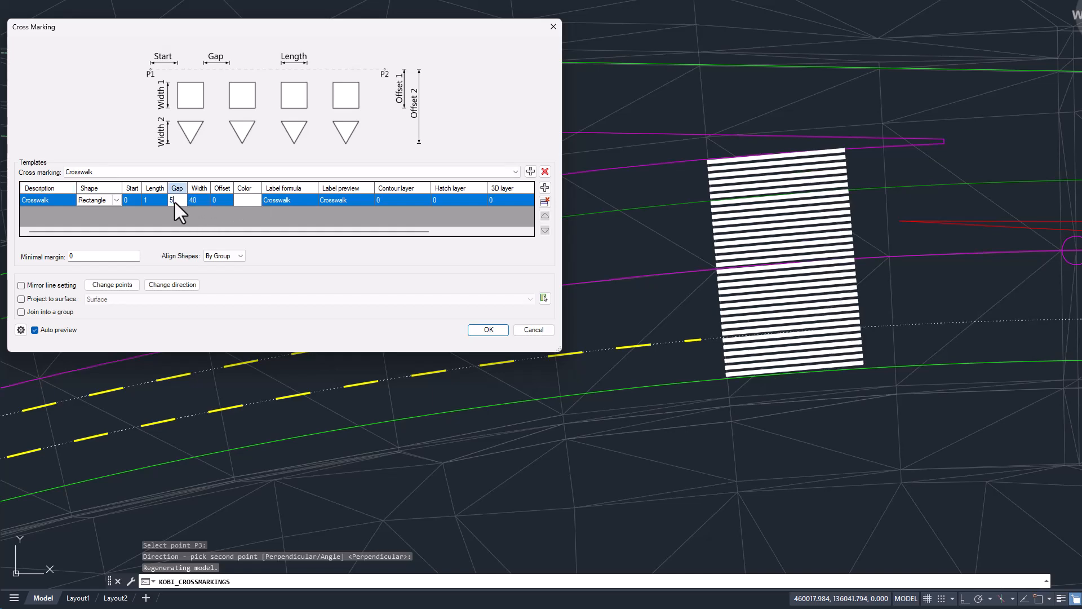
pyautogui.doubleClick(157, 200)
pyautogui.write('3')
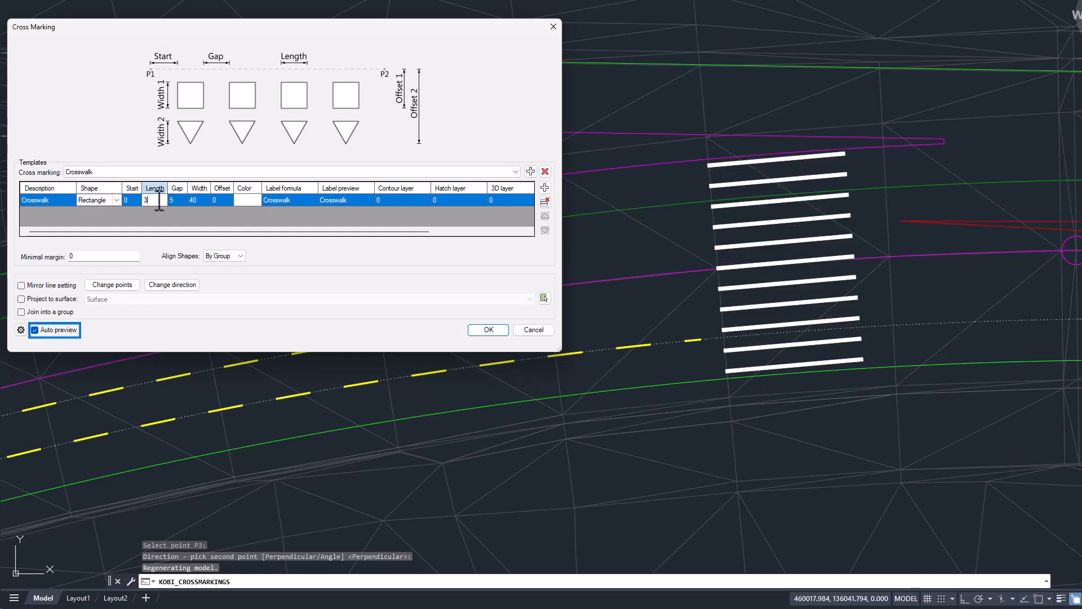
pyautogui.doubleClick(178, 202)
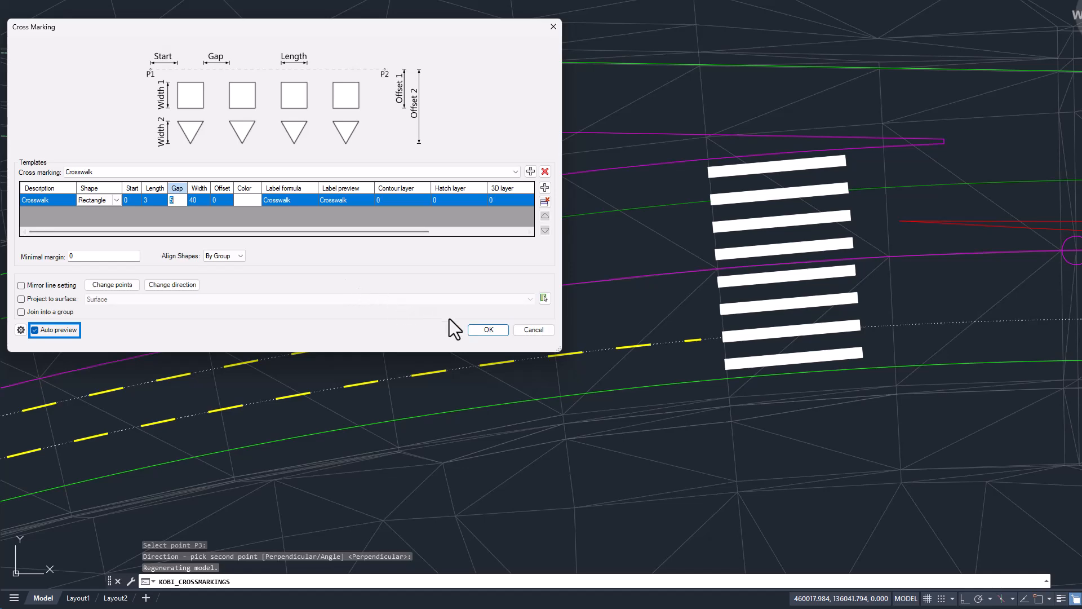
pyautogui.click(479, 330)
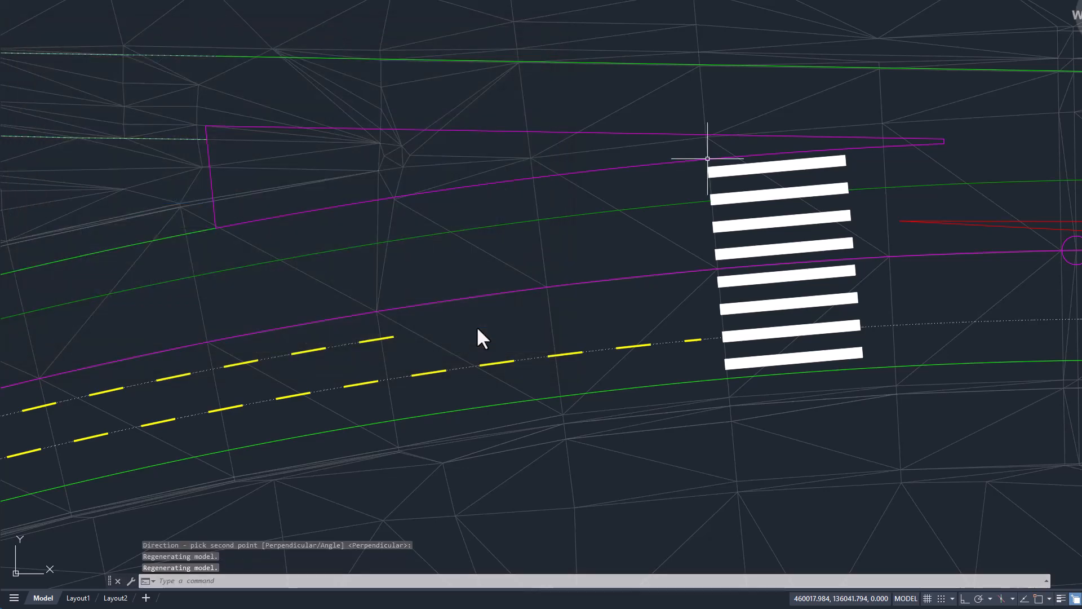
# - Place a second perpendicular cross marking from the magenta island's upper edge to the upper green road edge, in line with the first crosswalk
pyautogui.press('Return')
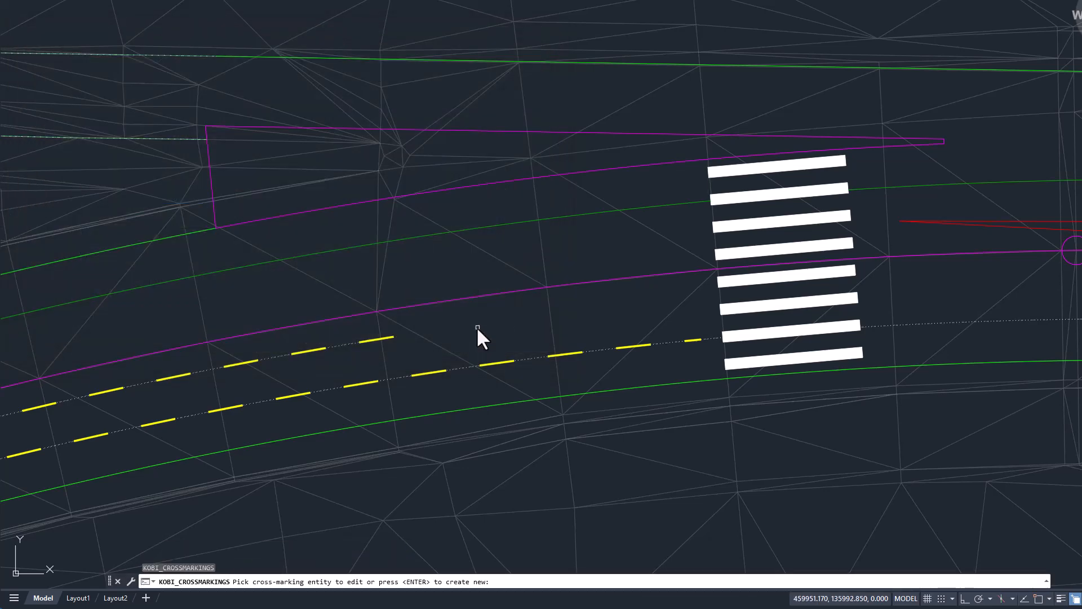
pyautogui.press('Return')
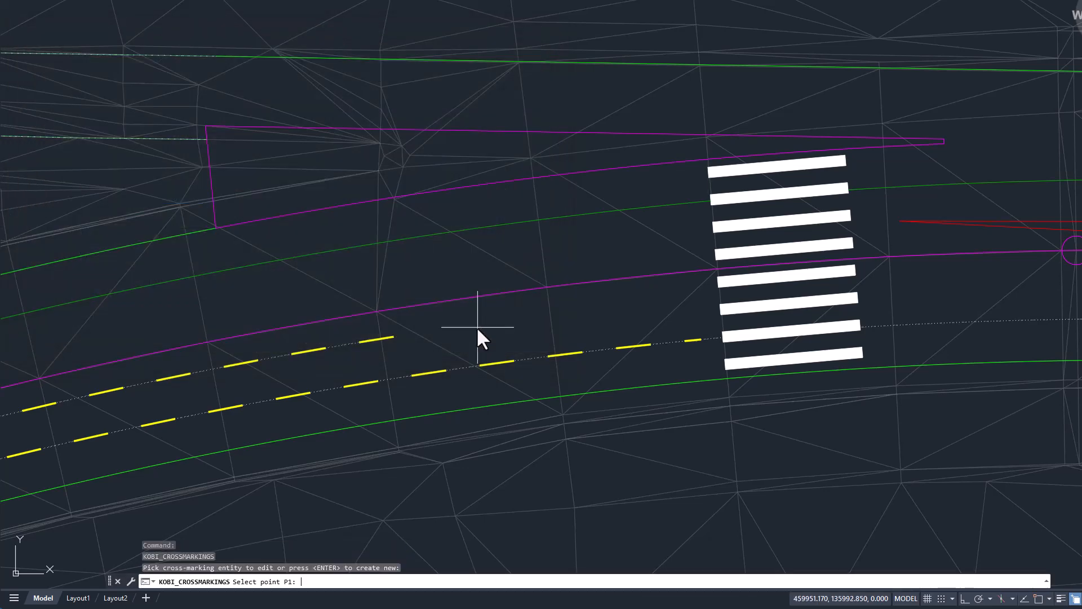
pyautogui.click(705, 134)
pyautogui.click(707, 65)
pyautogui.press('Return')
pyautogui.press('Return')
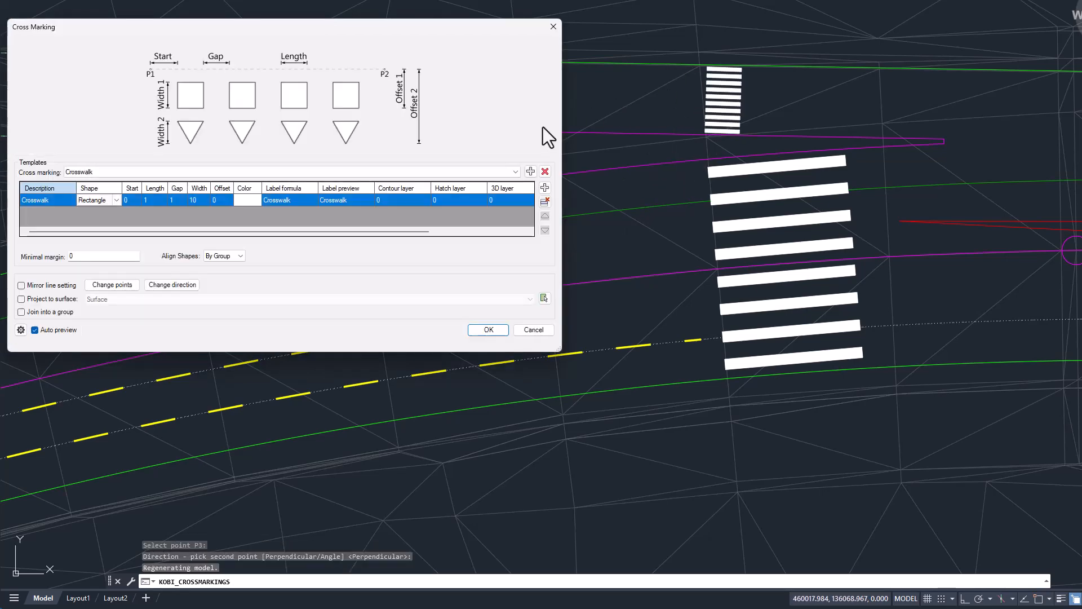
# - Give the second crosswalk a length of 3, gap of 5 and width of 40, and create it
pyautogui.click(195, 201)
pyautogui.write('4')
pyautogui.click(132, 200)
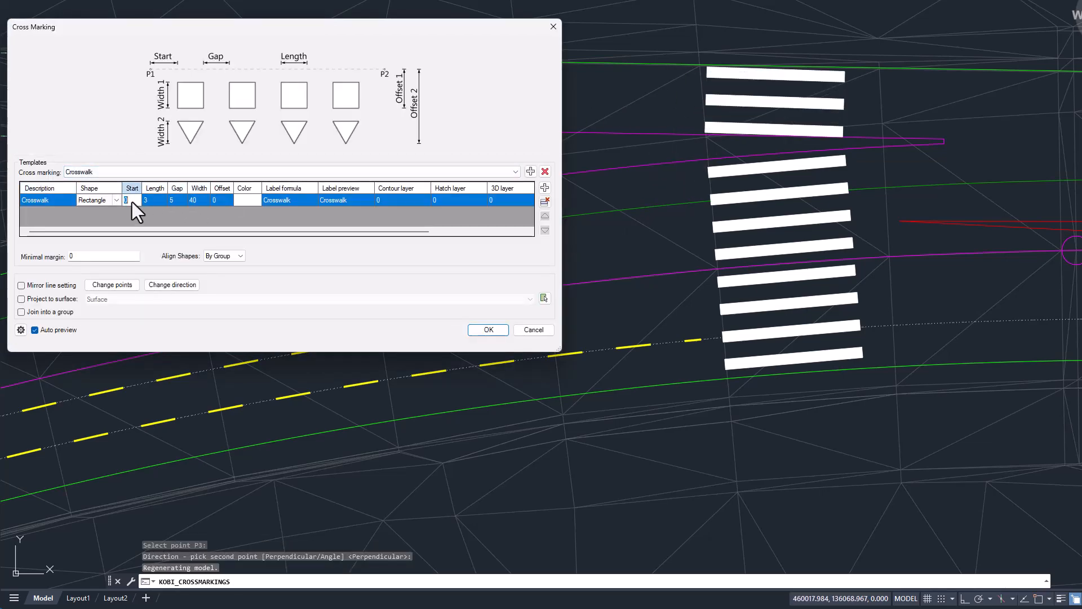
pyautogui.click(486, 330)
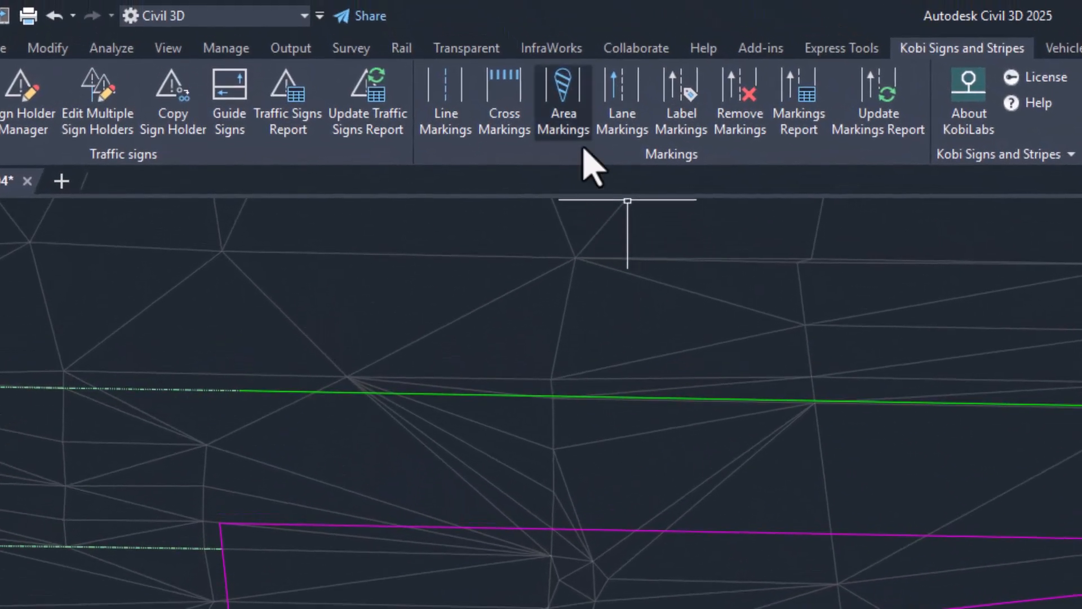
# - Start an area marking on the closed magenta island polyline, with its direction running from the narrow tip to the wide end
pyautogui.click(579, 131)
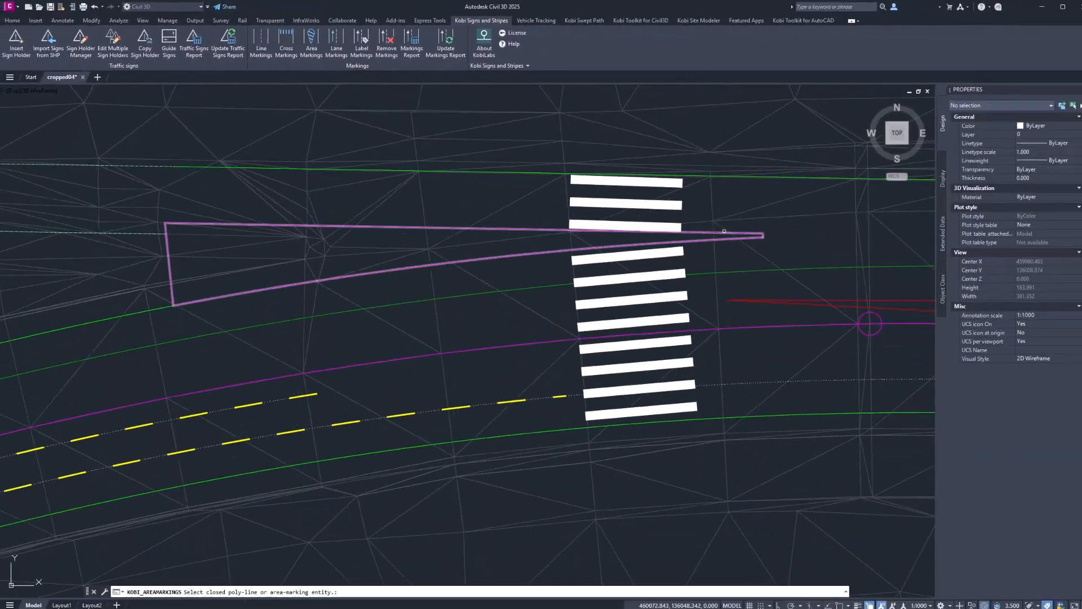
pyautogui.click(724, 231)
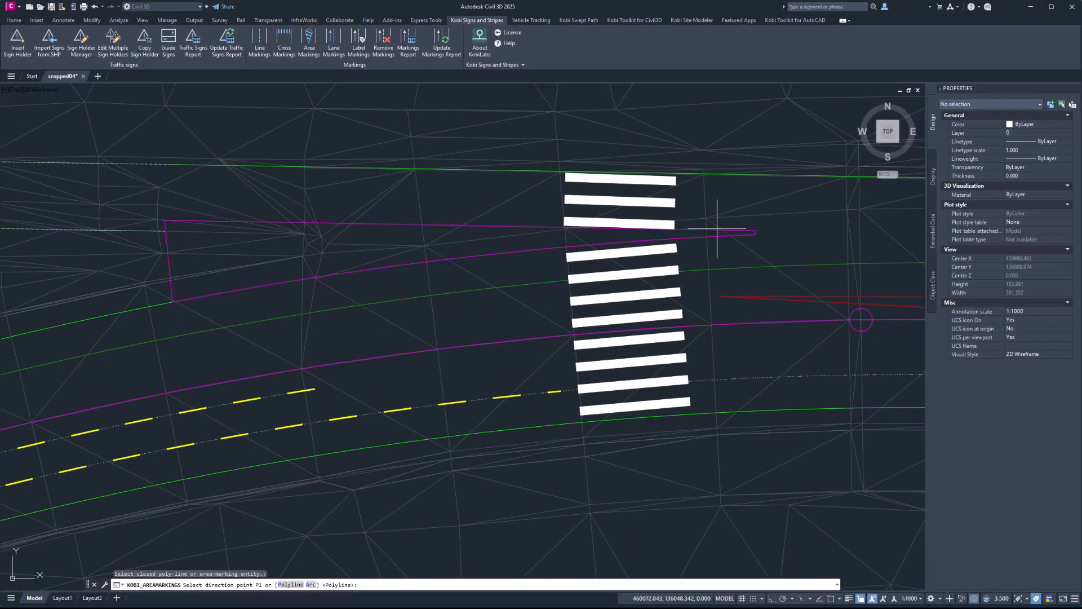
pyautogui.press('Return')
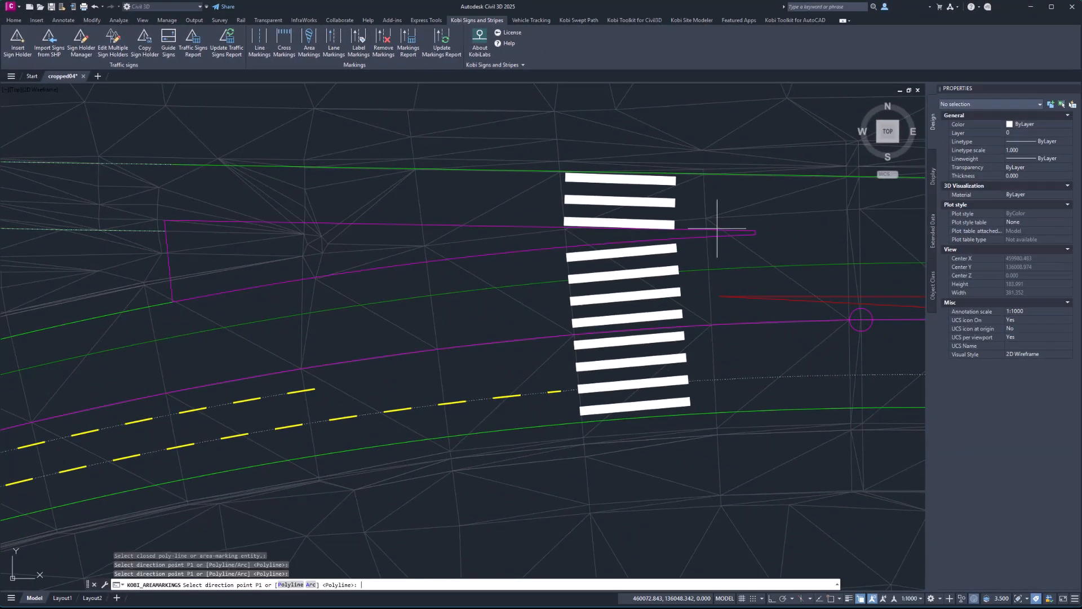
pyautogui.click(755, 231)
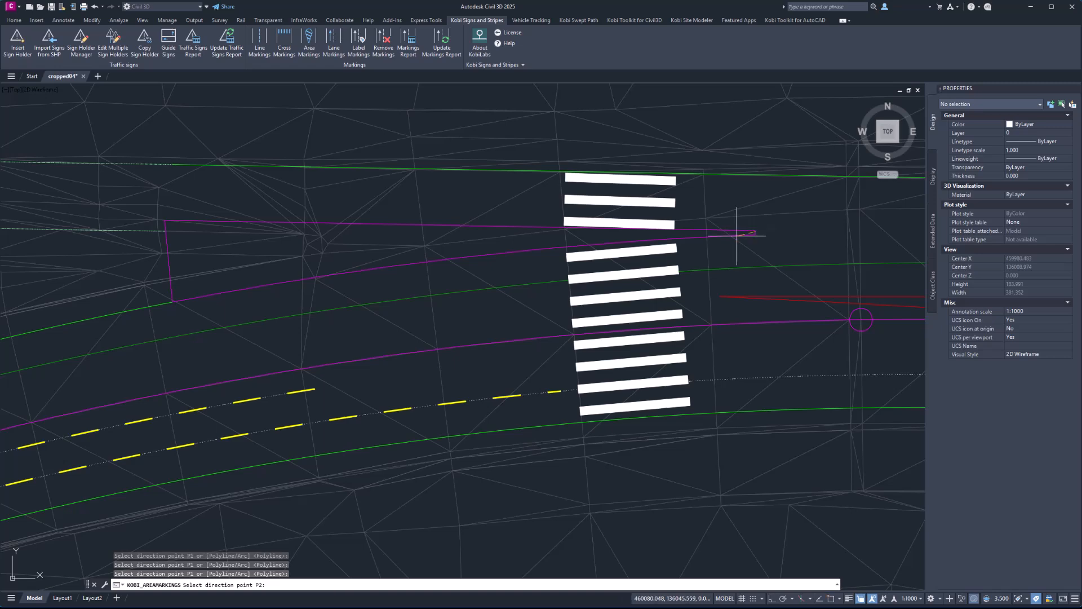
pyautogui.click(143, 249)
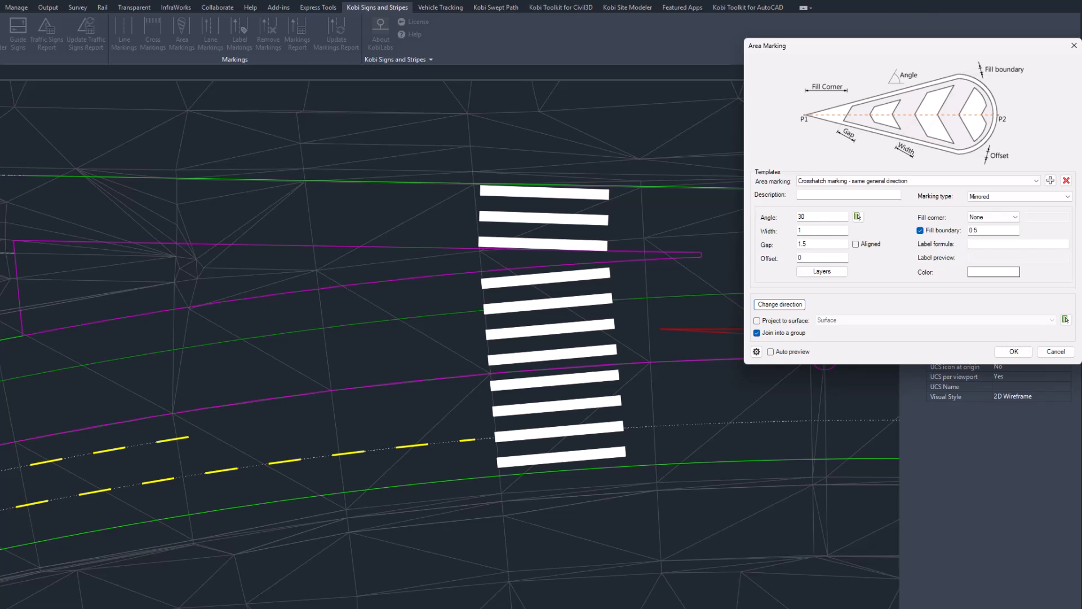
# - Preview the island's crosshatch marking automatically, set its gap to 3 and width to 2, and turn off the boundary fill
pyautogui.click(769, 351)
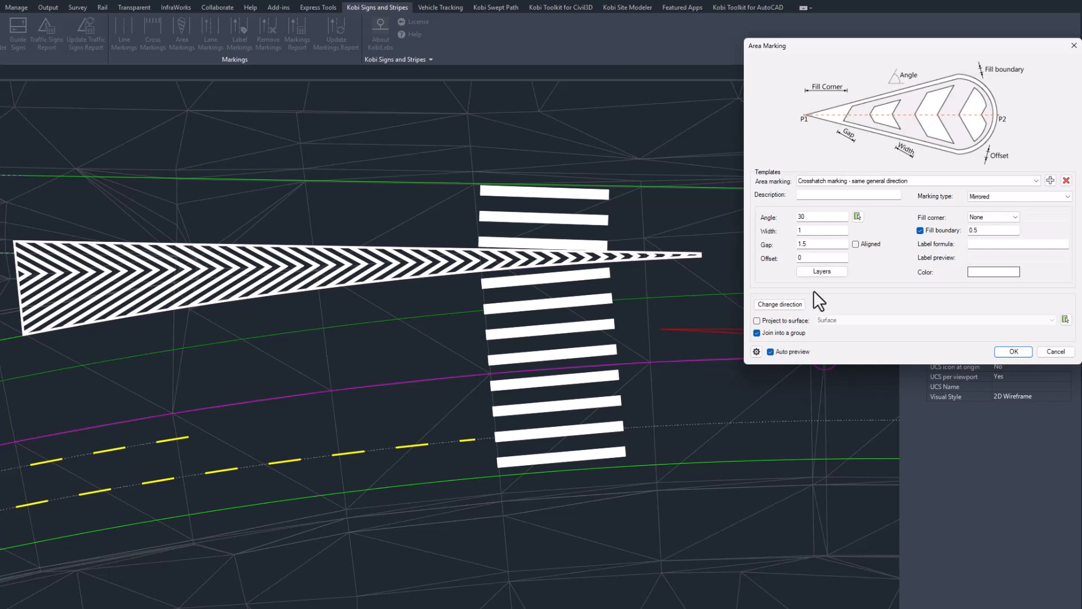
pyautogui.doubleClick(817, 244)
pyautogui.write('3')
pyautogui.doubleClick(817, 230)
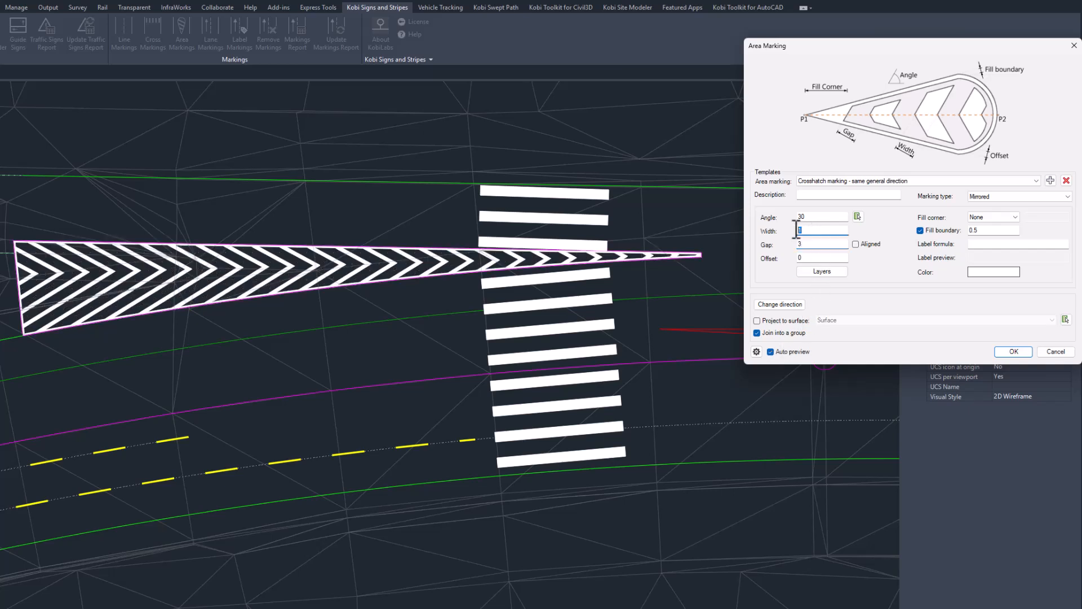
pyautogui.write('2')
pyautogui.click(919, 230)
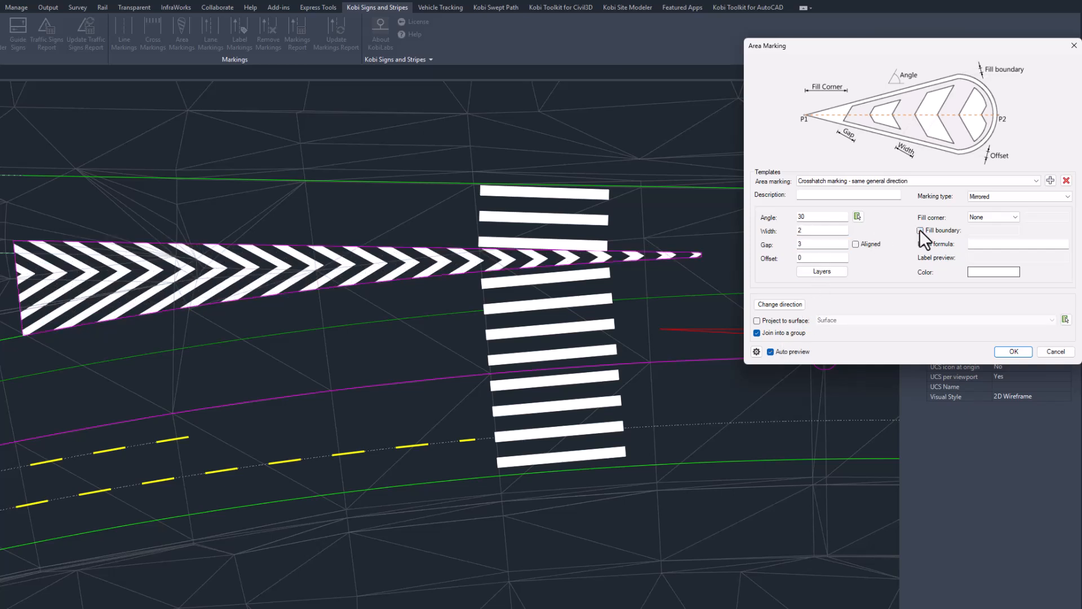
# - Fill the island marking's narrow corner by length with a value of 40, and create the area marking
pyautogui.click(981, 216)
pyautogui.click(987, 229)
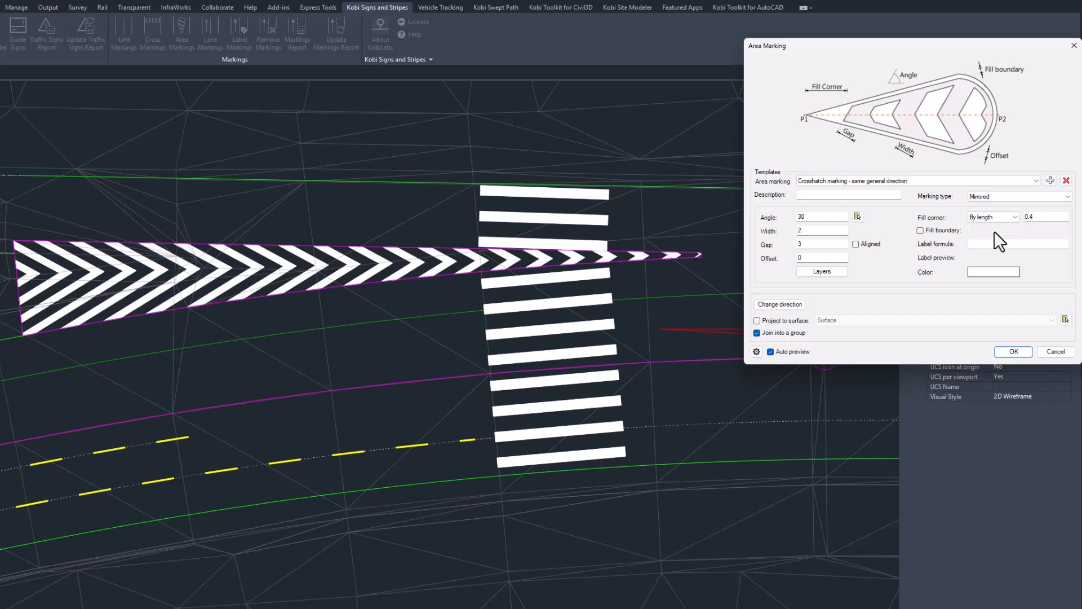
pyautogui.doubleClick(1042, 216)
pyautogui.write('40')
pyautogui.press('Tab')
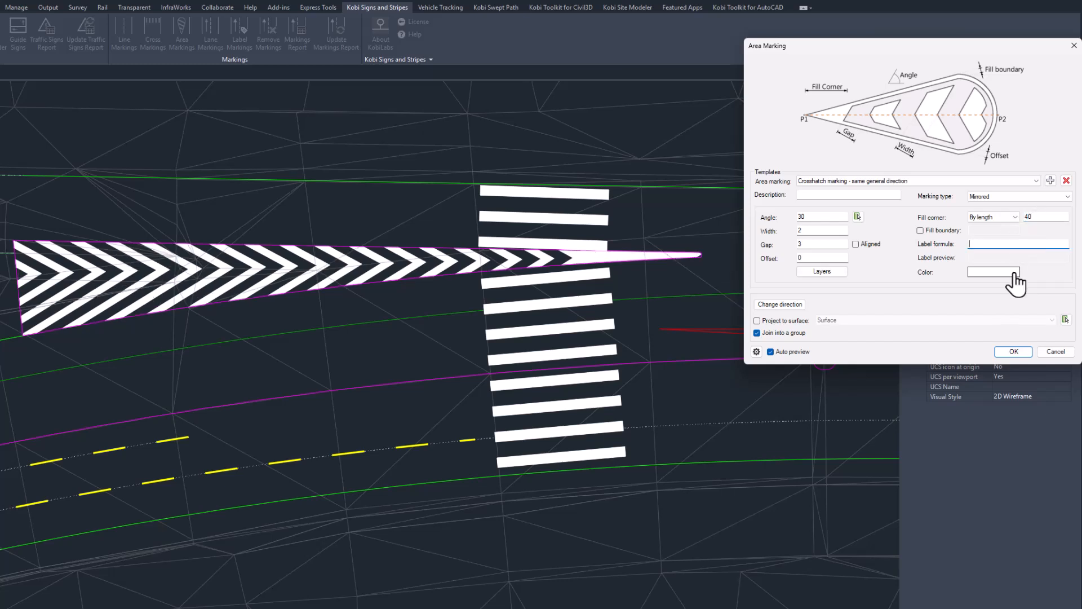
pyautogui.click(1014, 351)
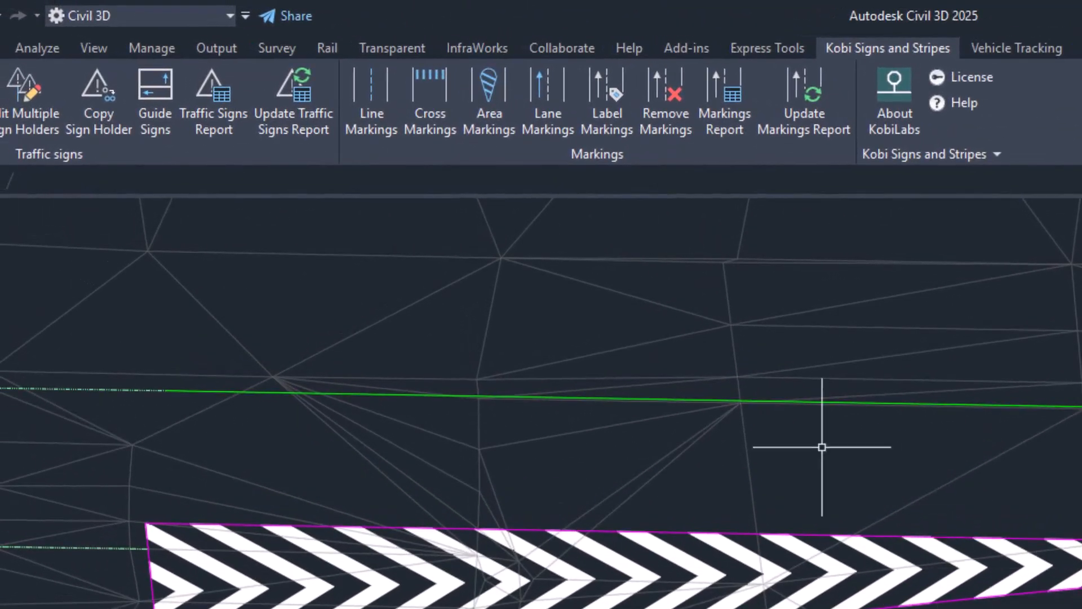
# - Insert a Lane-Reduction Arrow lane marking between the magenta line and the yellow lane lines, rotated to point diagonally down toward the crosswalk side
pyautogui.click(552, 116)
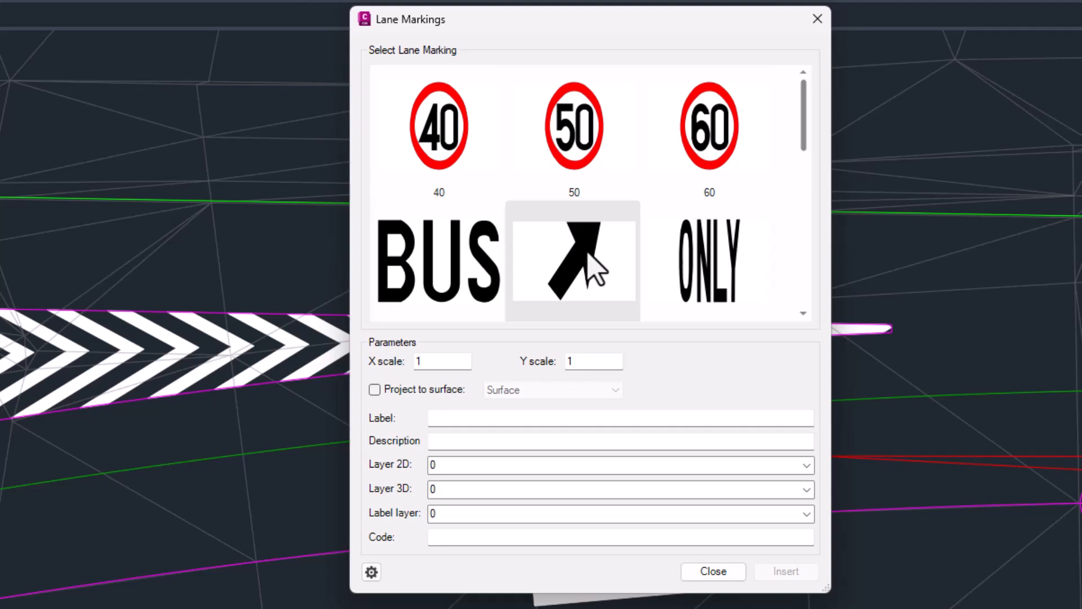
pyautogui.click(597, 266)
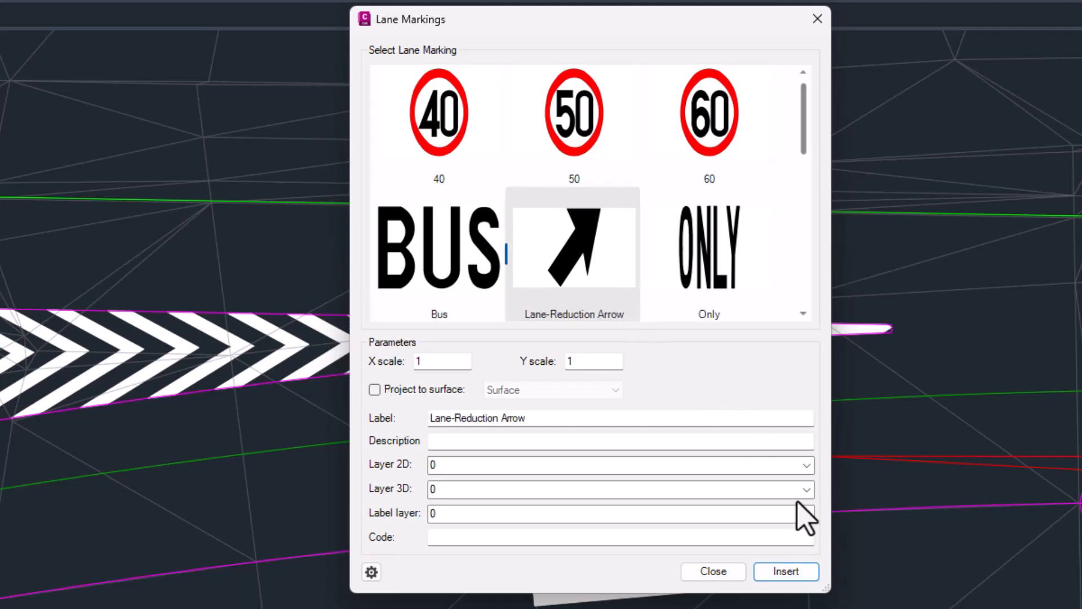
pyautogui.click(795, 569)
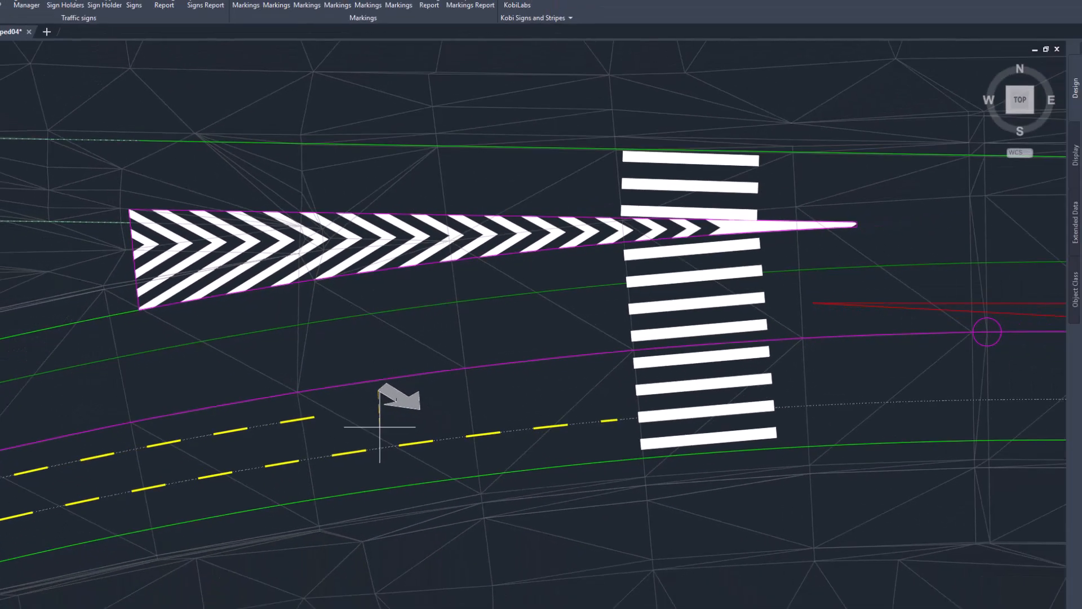
pyautogui.click(380, 426)
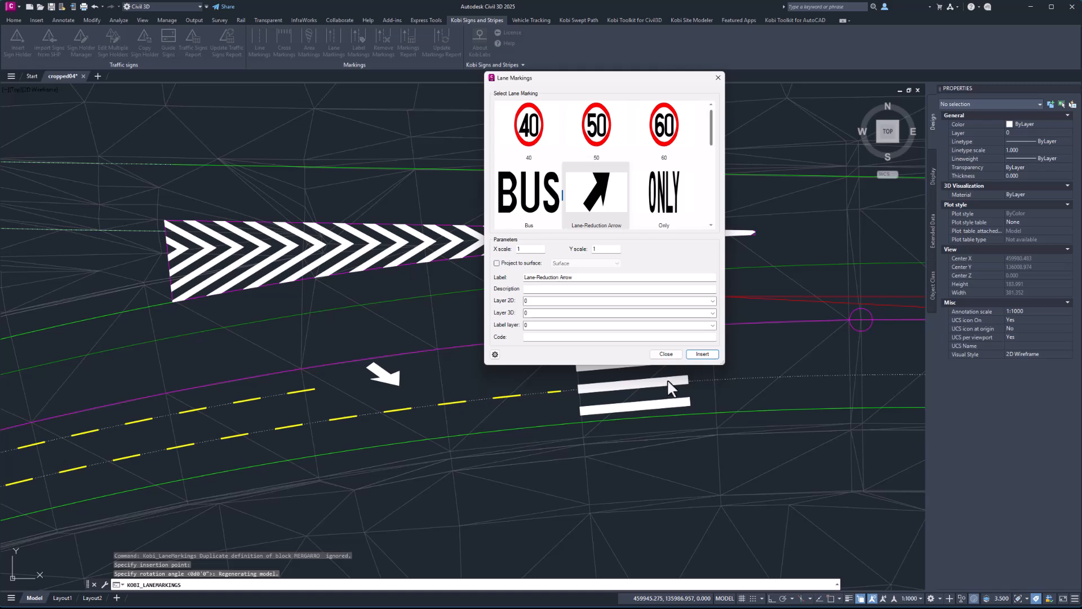
# - Insert a second Lane-Reduction Arrow in the same lane just before the crosswalk, angled like the first, and finish placing lane markings
pyautogui.click(702, 354)
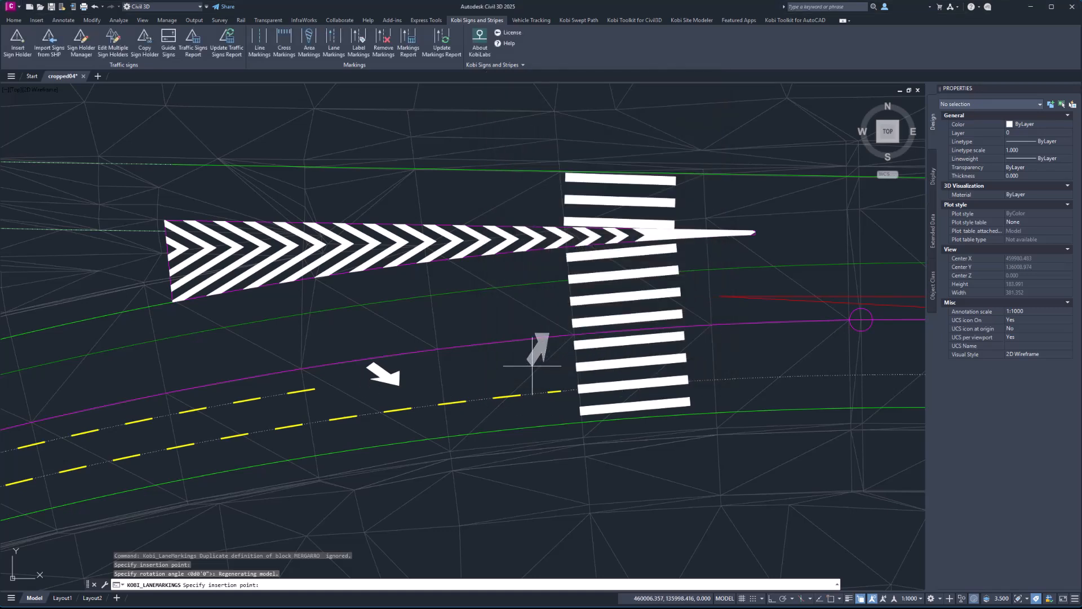
pyautogui.click(514, 352)
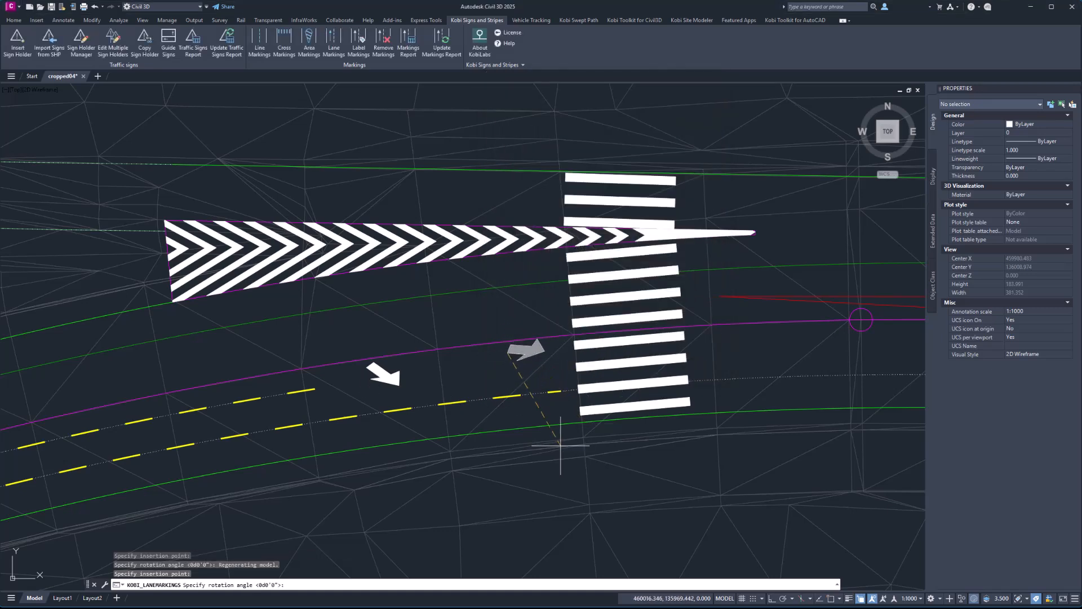
pyautogui.click(505, 448)
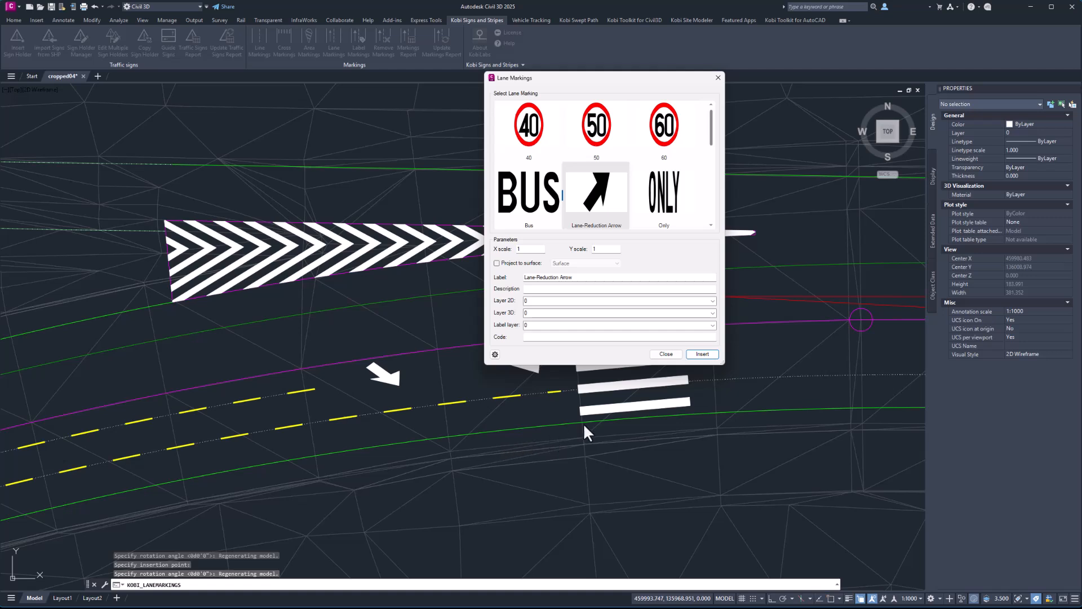
pyautogui.click(665, 354)
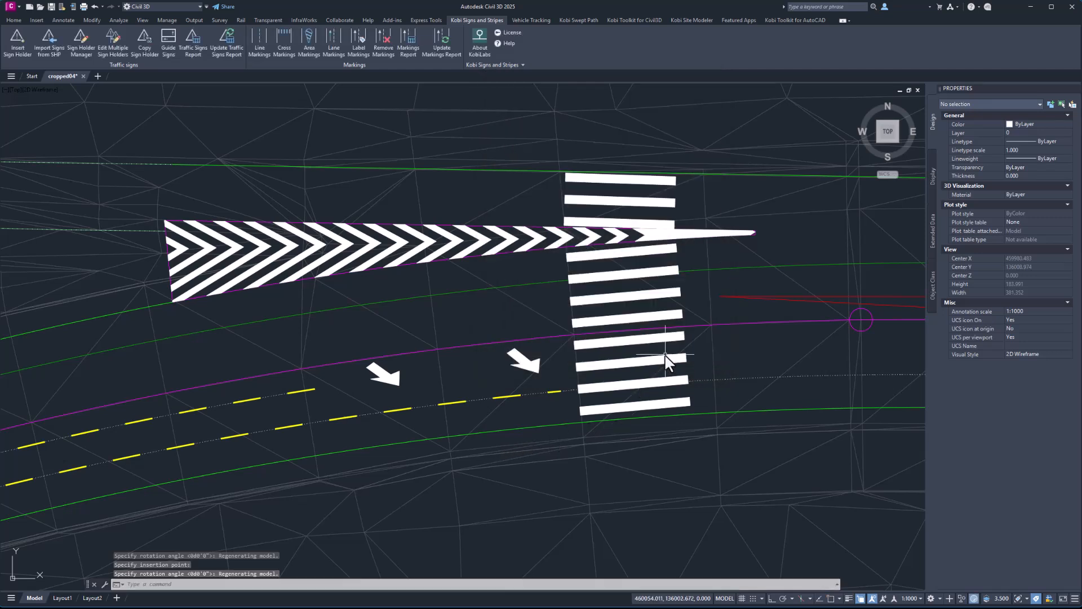
pyautogui.press('Escape')
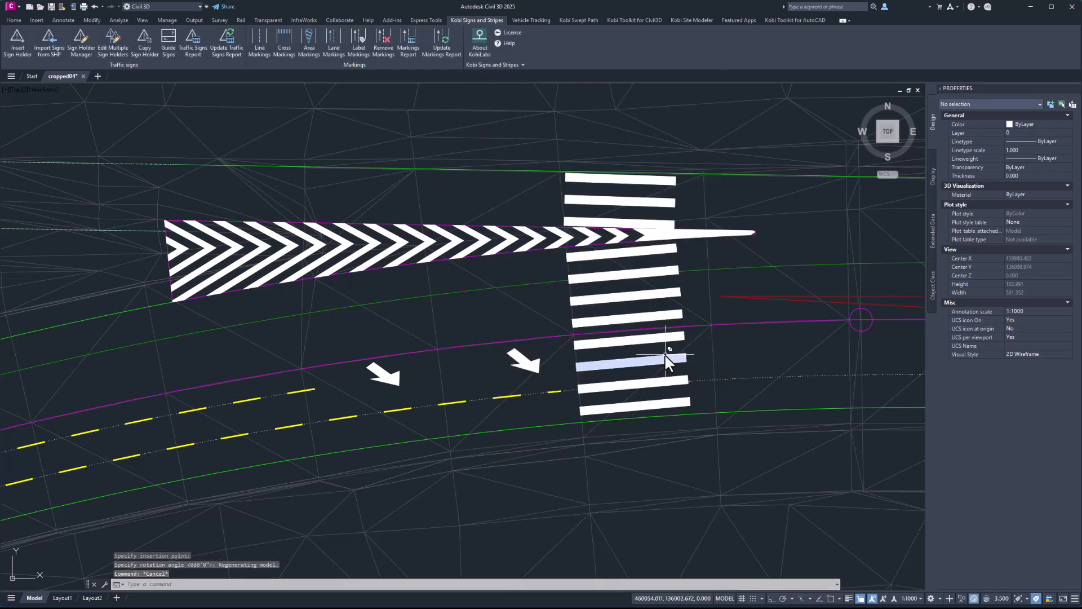